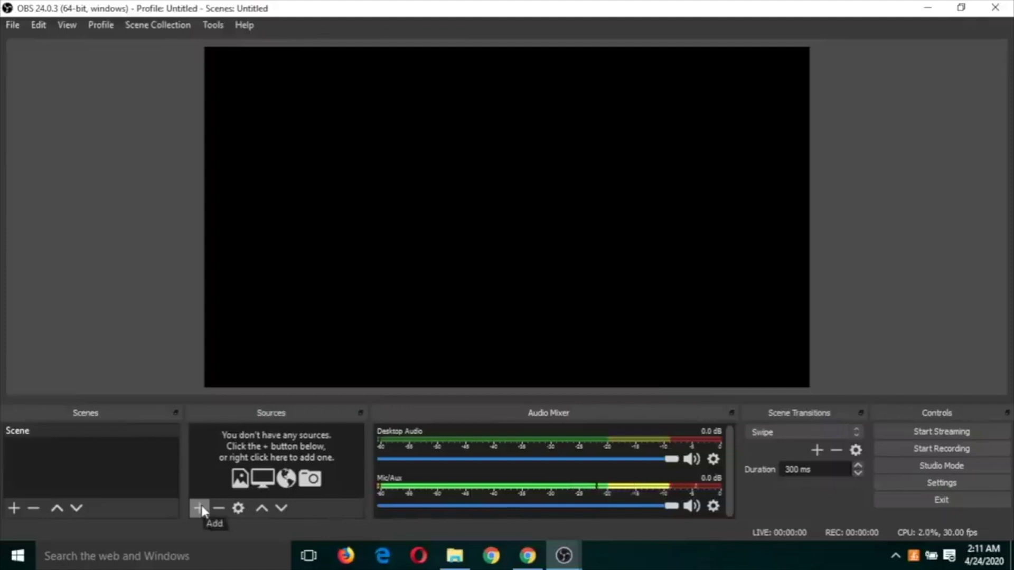
# Open the add-source menu with the + button under the Sources panel of the empty Scene.
pyautogui.click(200, 507)
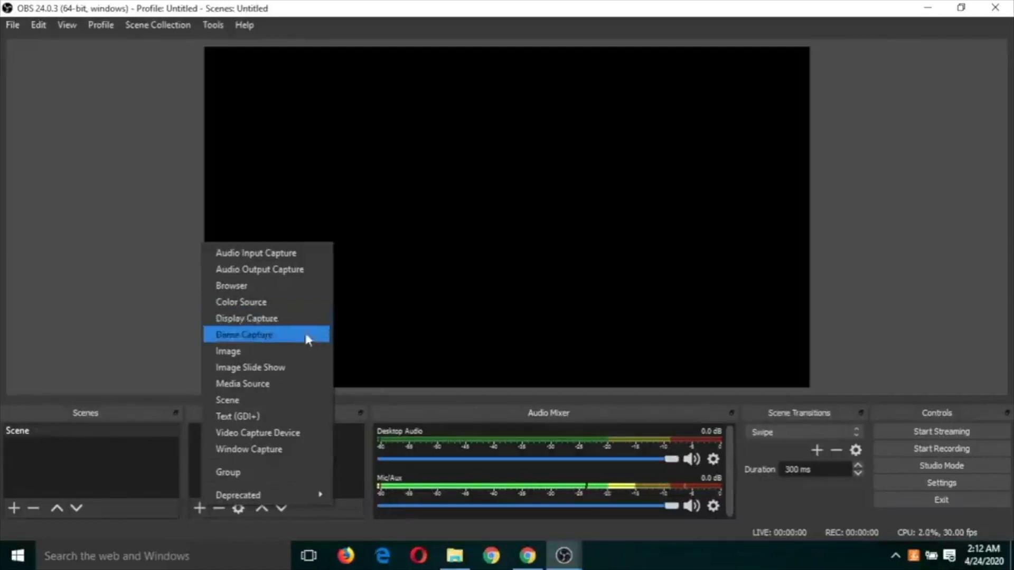
# Add a Video Capture Device source using the HP Truevision HD webcam with its default properties.
pyautogui.click(272, 434)
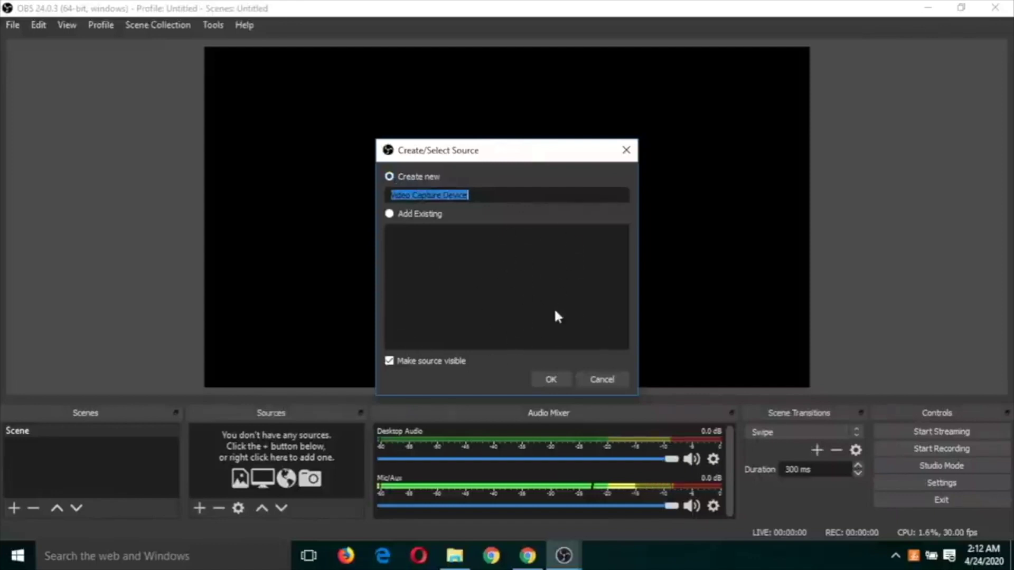
pyautogui.click(552, 380)
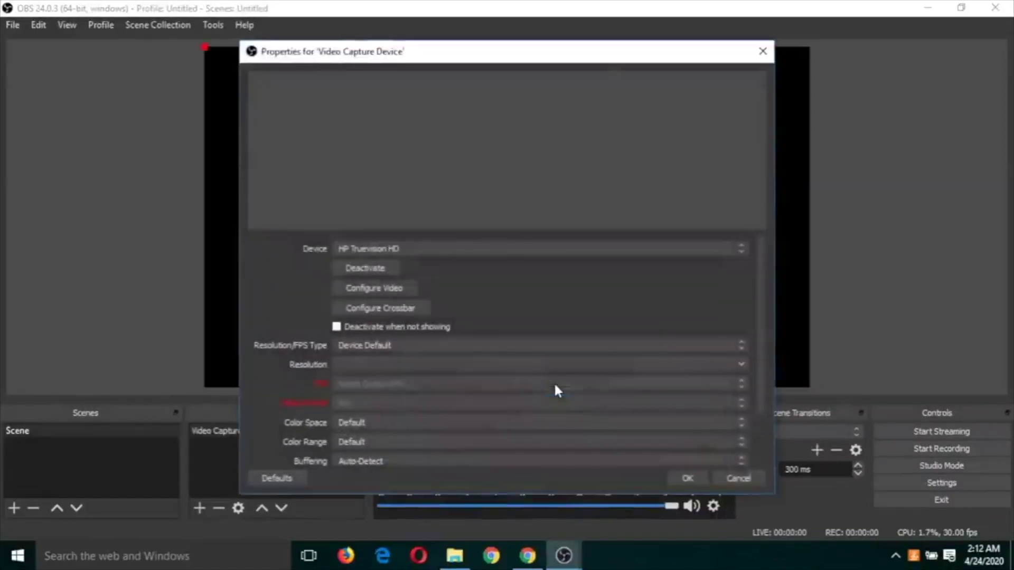
pyautogui.click(687, 478)
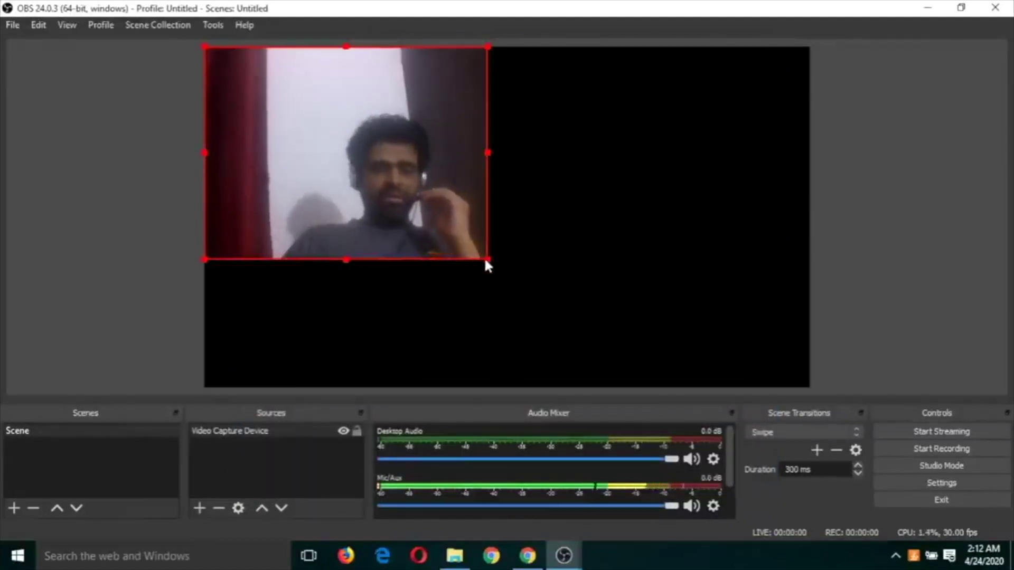
# Resize the webcam feed down to a small overlay and drag it to the canvas's lower-right corner.
pyautogui.moveTo(487, 257); pyautogui.dragTo(724, 325)
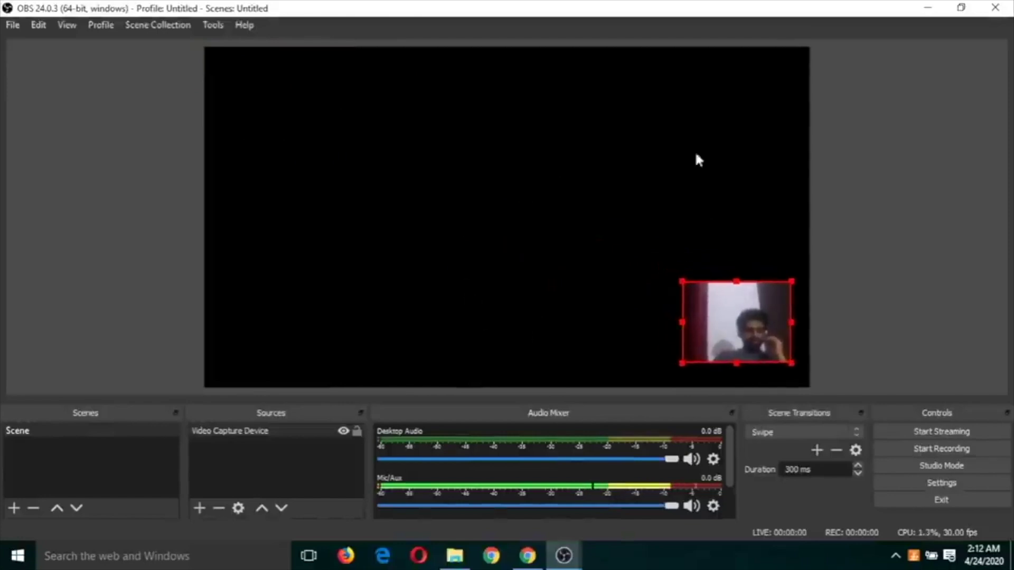
pyautogui.moveTo(749, 319); pyautogui.dragTo(768, 337)
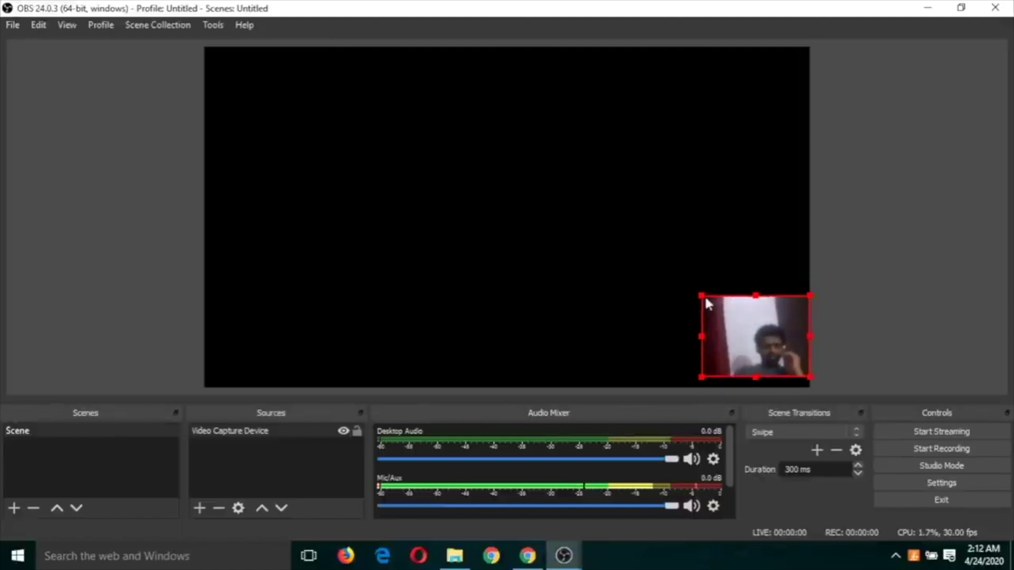
pyautogui.moveTo(702, 296); pyautogui.dragTo(723, 308)
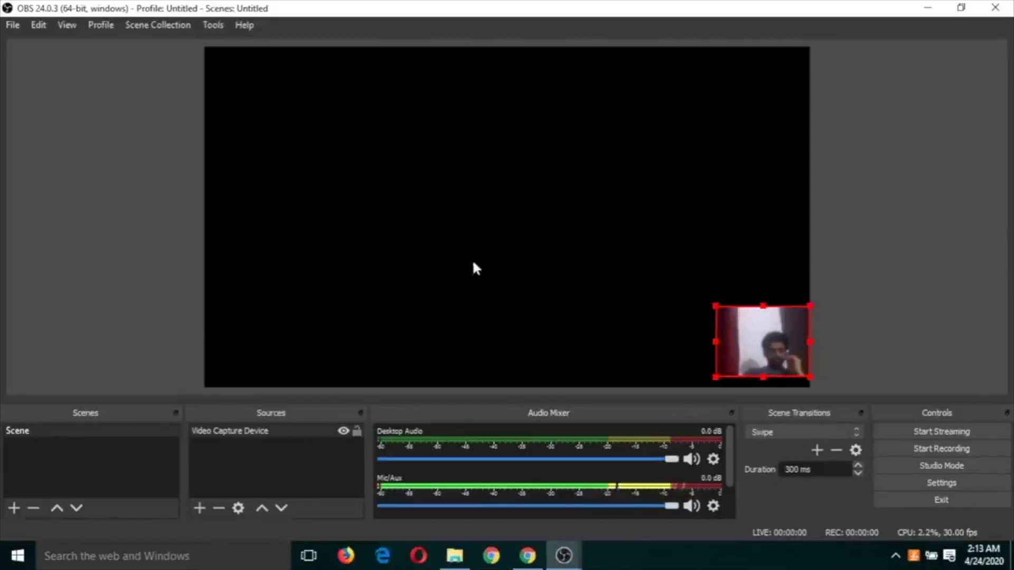
pyautogui.moveTo(761, 343); pyautogui.dragTo(728, 340)
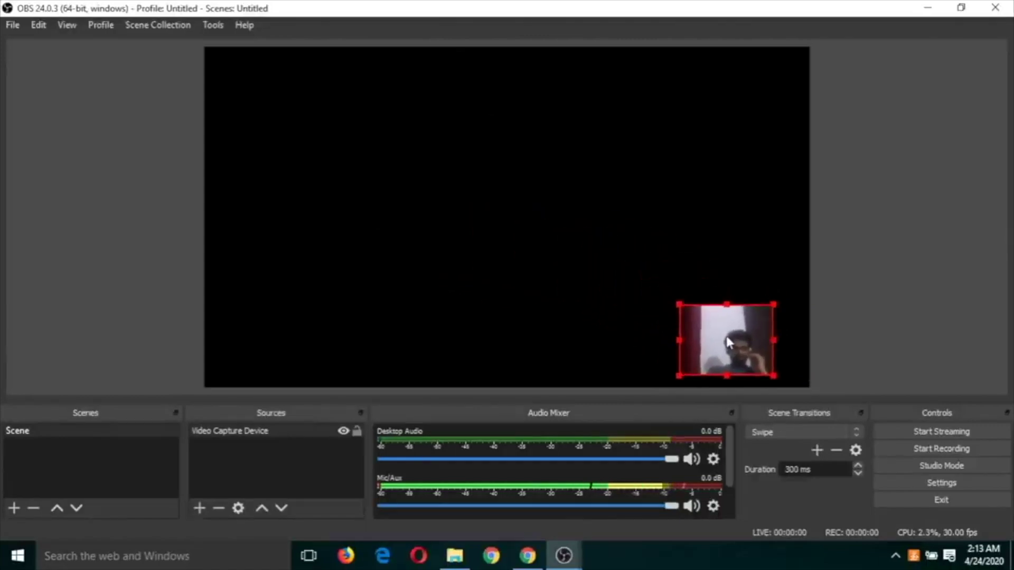
# Record a roughly two-second test clip of the scene with the corner webcam overlay.
pyautogui.click(938, 449)
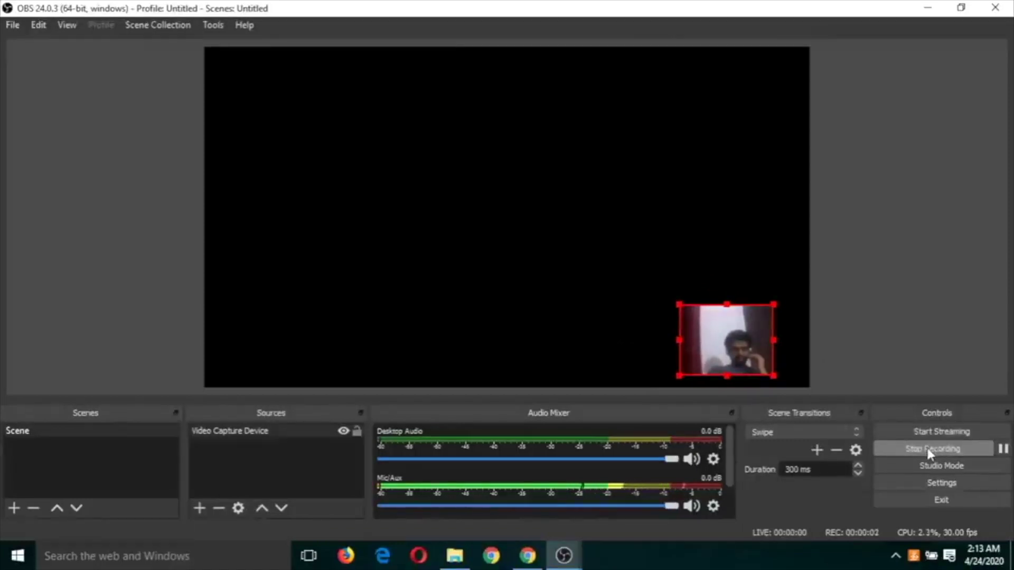
pyautogui.click(927, 450)
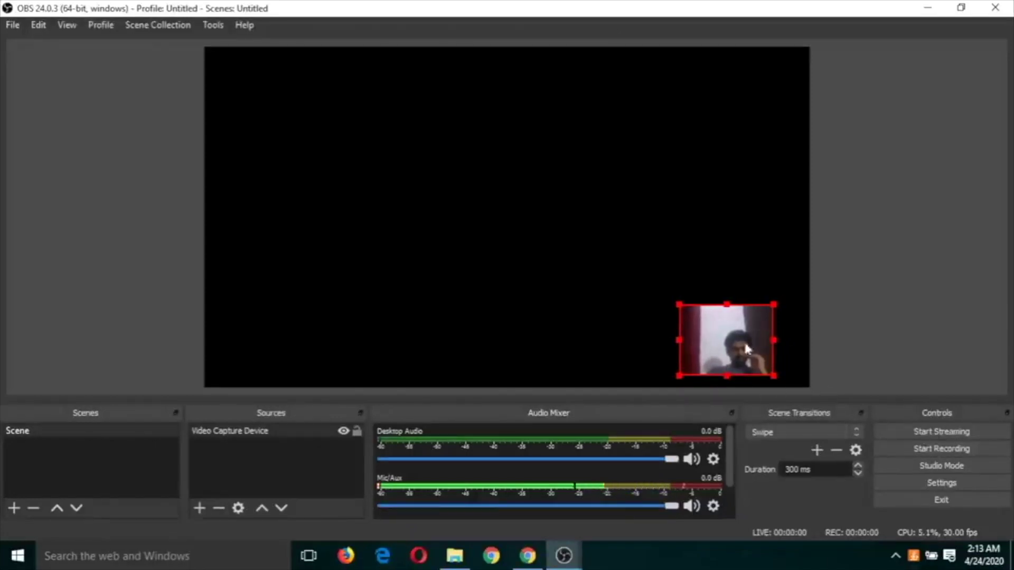
pyautogui.click(11, 35)
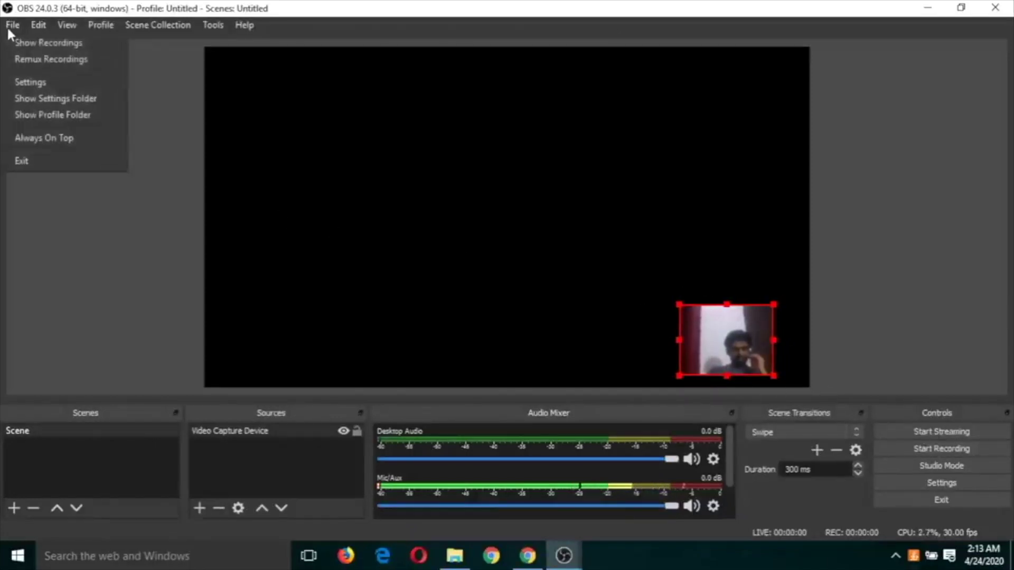
pyautogui.click(20, 43)
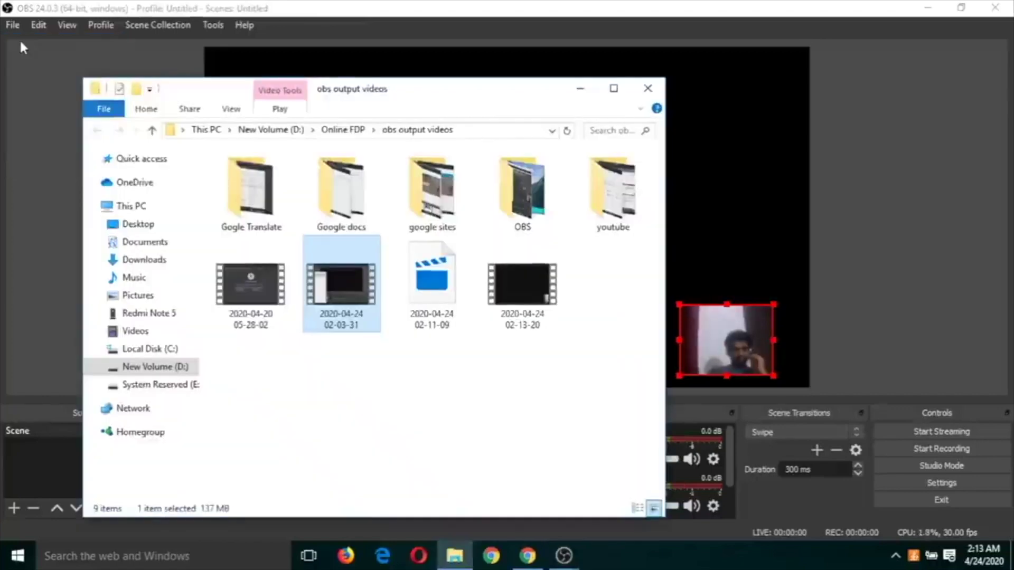
pyautogui.click(539, 307)
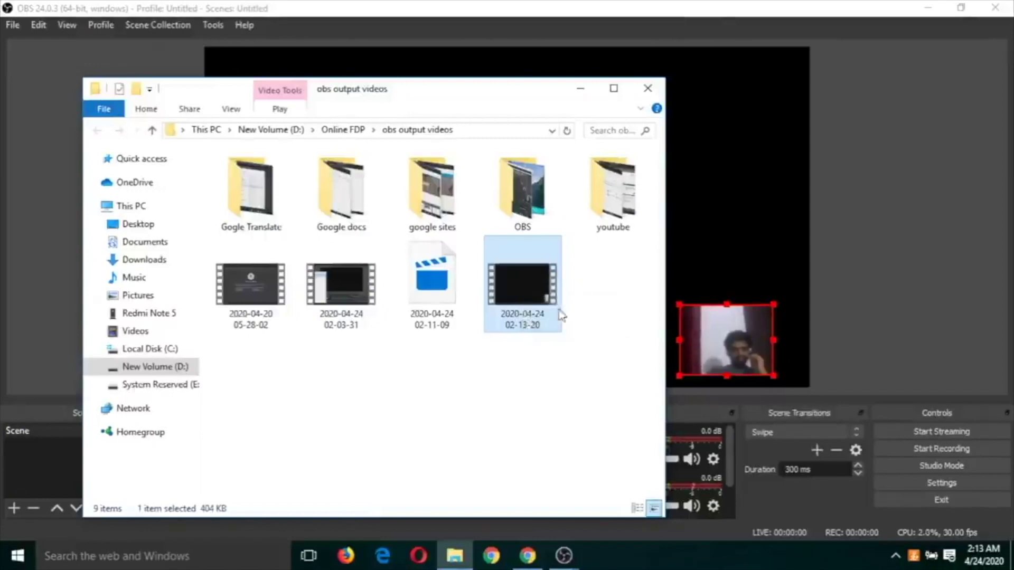
pyautogui.doubleClick(525, 301)
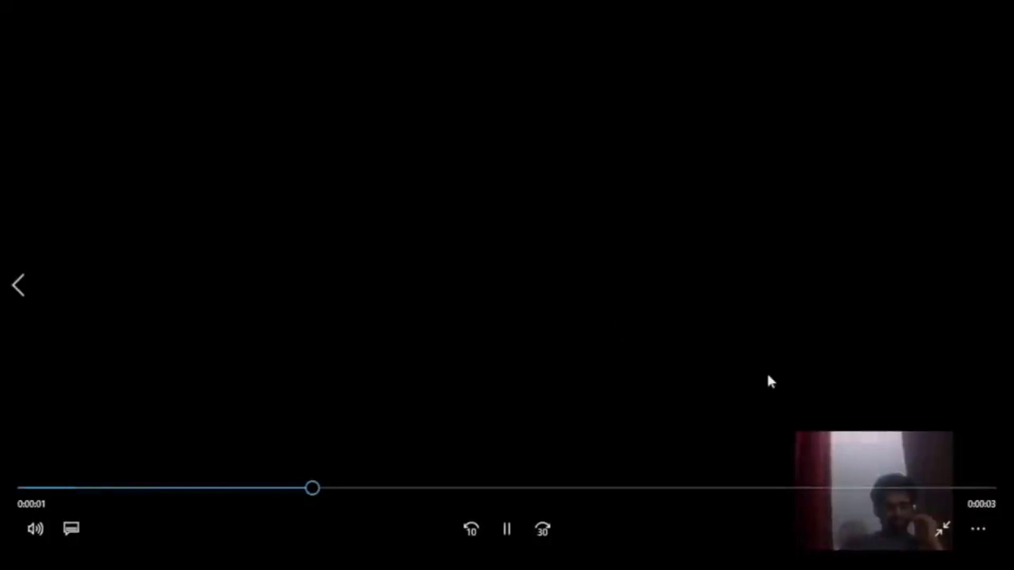
# Exit full-screen playback, close Movies & TV, and dismiss the recordings folder to return to OBS.
pyautogui.press('Escape')
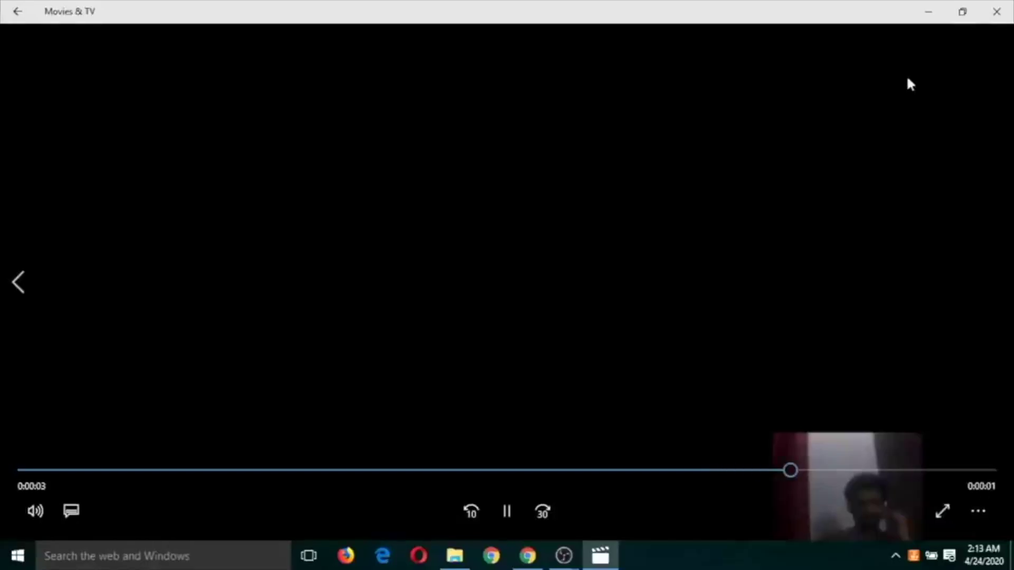
pyautogui.click(997, 12)
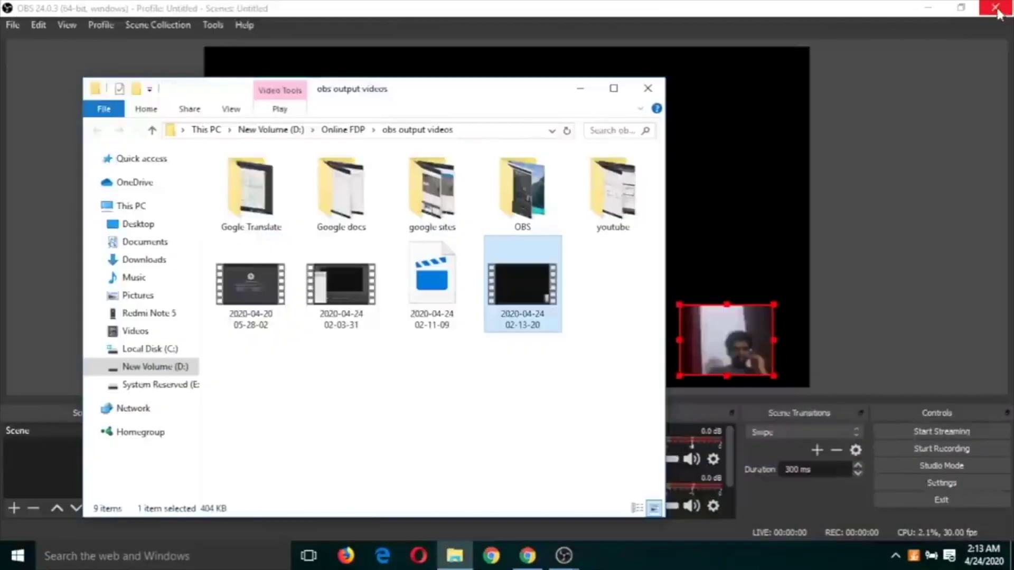
pyautogui.click(581, 91)
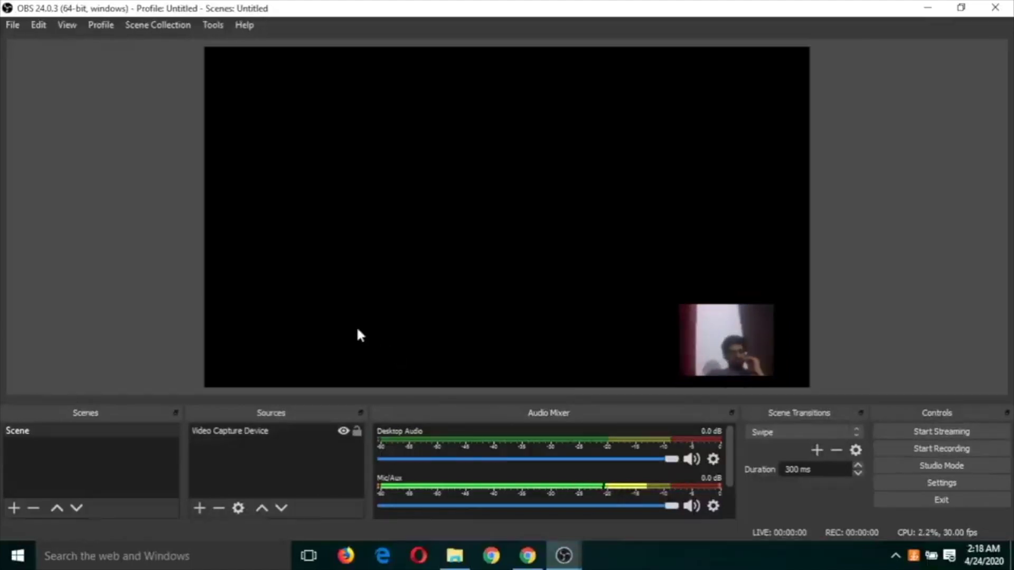
# Add an Image source loading best-desktop-wallpaper.jpg from the Desktop.
pyautogui.click(201, 508)
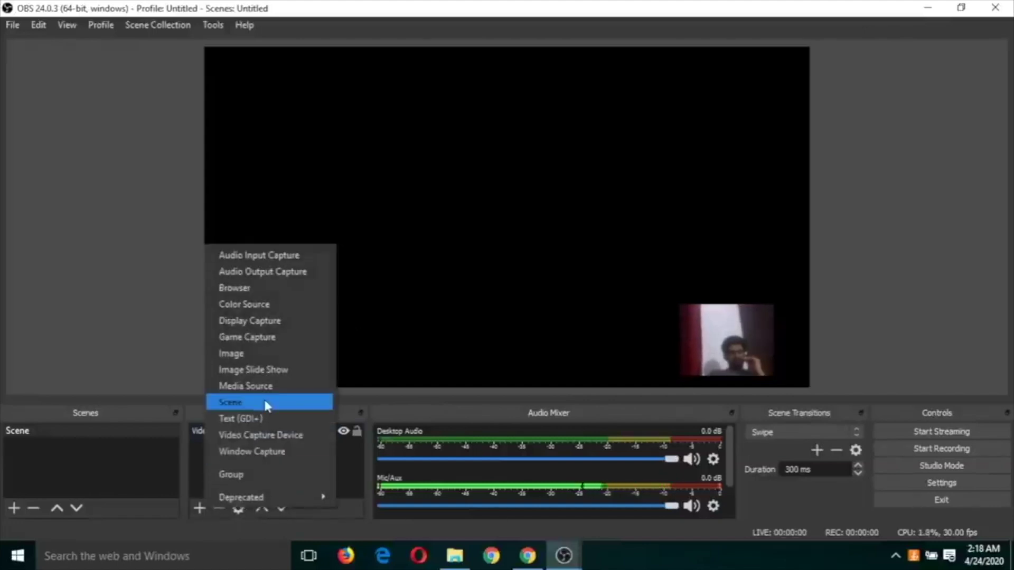
pyautogui.click(251, 354)
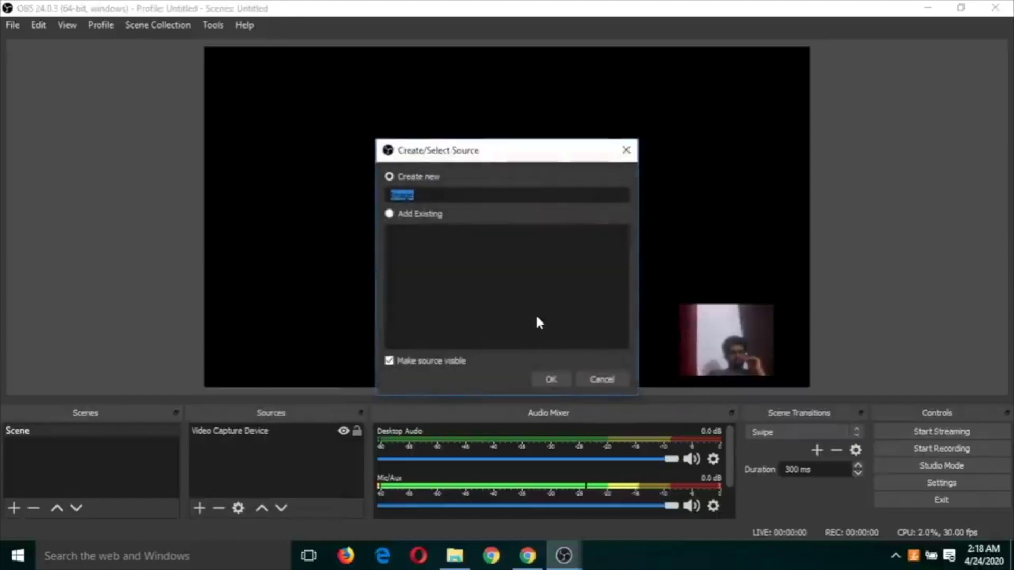
pyautogui.click(552, 379)
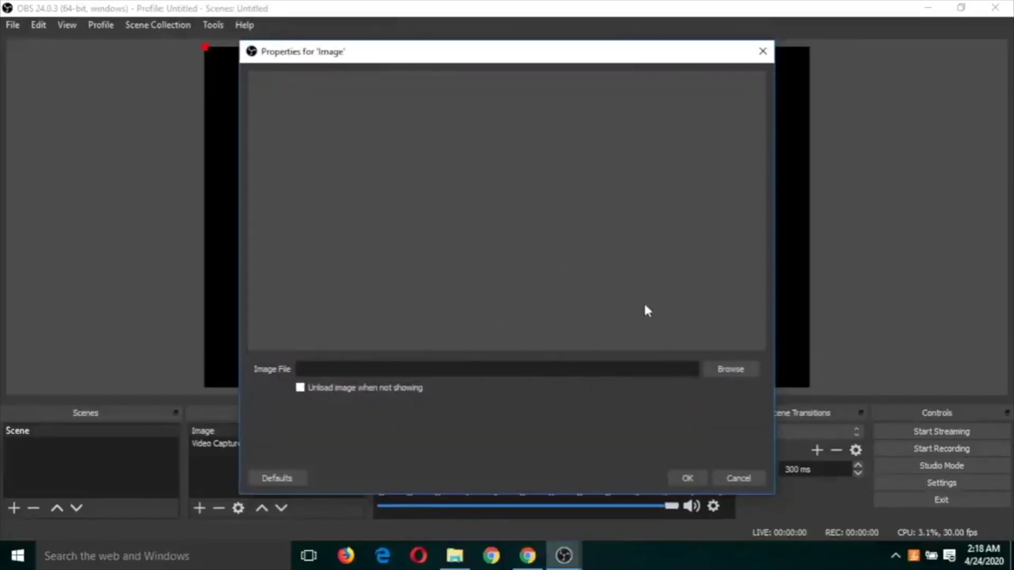
pyautogui.click(730, 371)
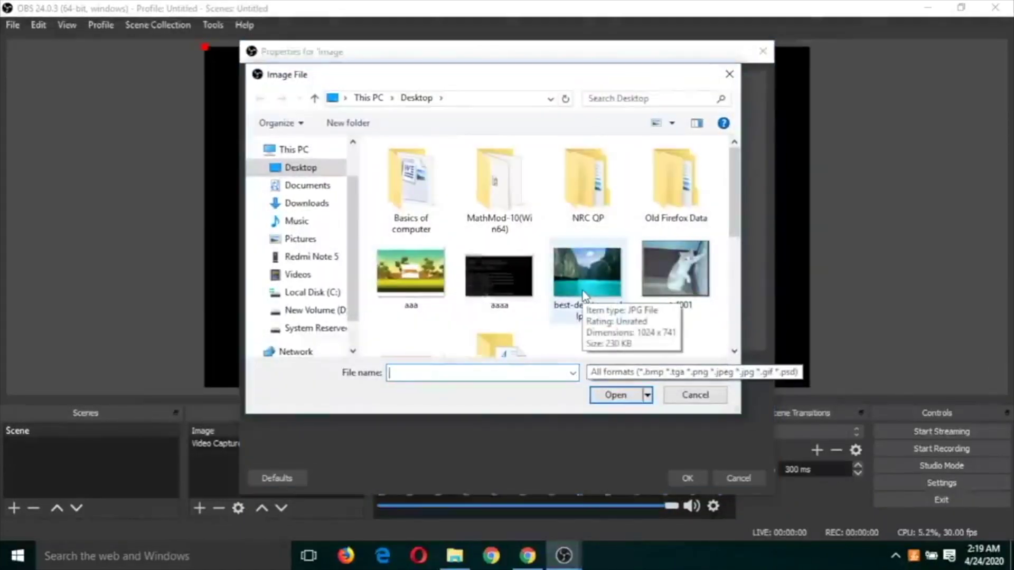
pyautogui.click(581, 290)
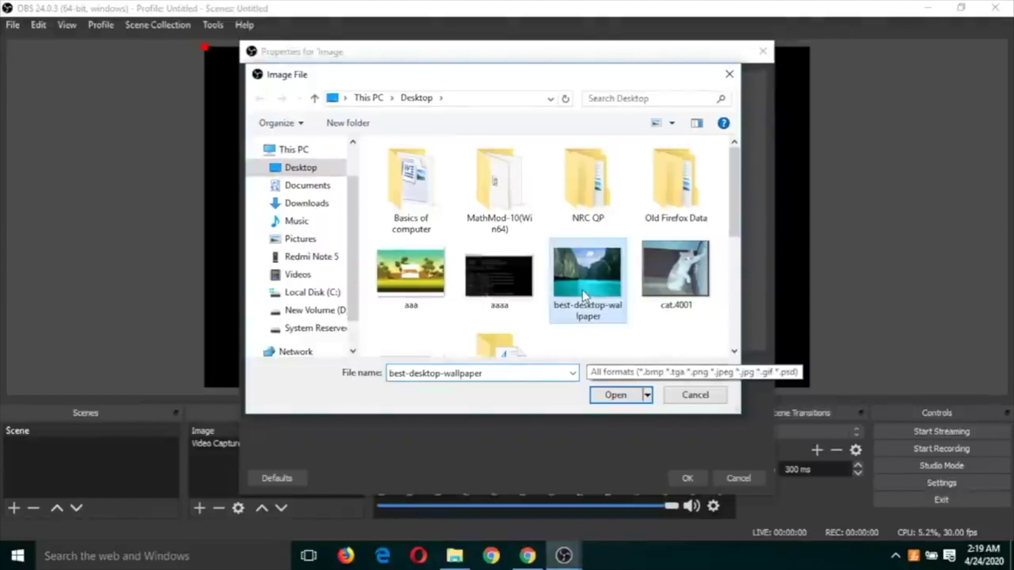
pyautogui.click(615, 396)
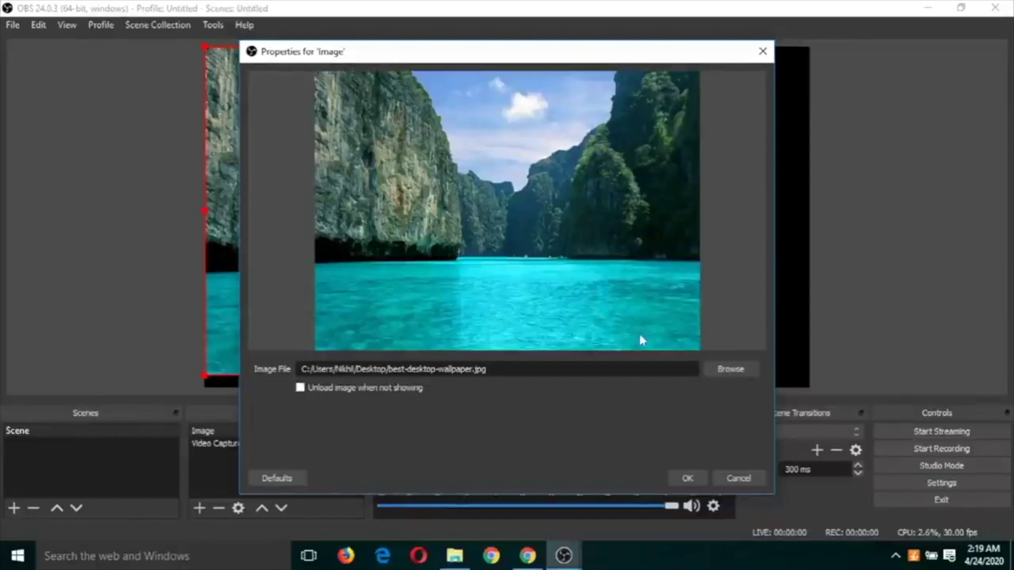
pyautogui.click(687, 478)
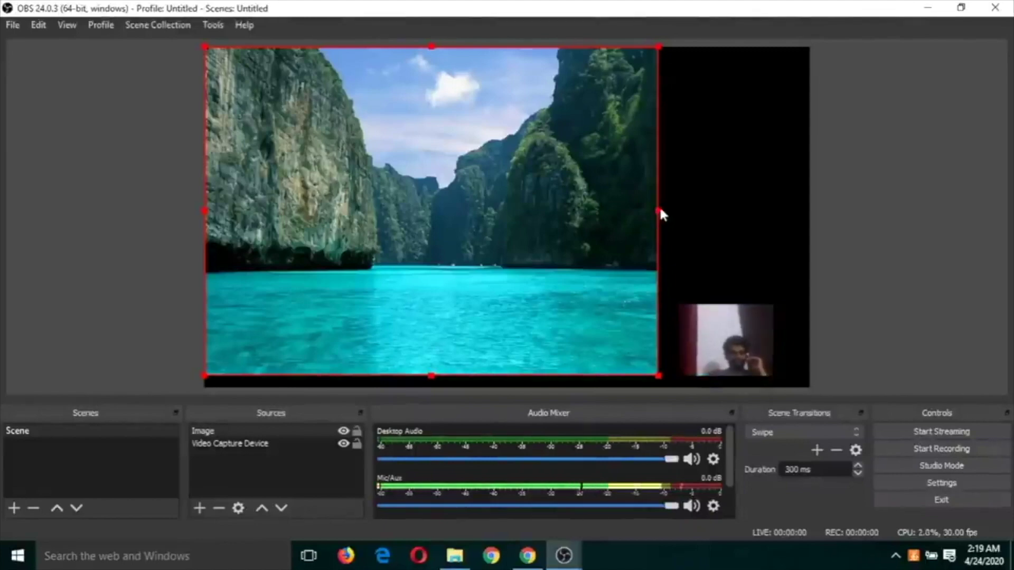
# Resize the wallpaper image onto the canvas's left side and tuck the webcam into the bottom-right corner.
pyautogui.moveTo(657, 209)
pyautogui.mouseDown()
pyautogui.moveTo(701, 215)
pyautogui.moveTo(672, 214)
pyautogui.mouseUp()
pyautogui.moveTo(539, 215)
pyautogui.mouseDown()
pyautogui.moveTo(572, 208)
pyautogui.moveTo(557, 207)
pyautogui.mouseUp()
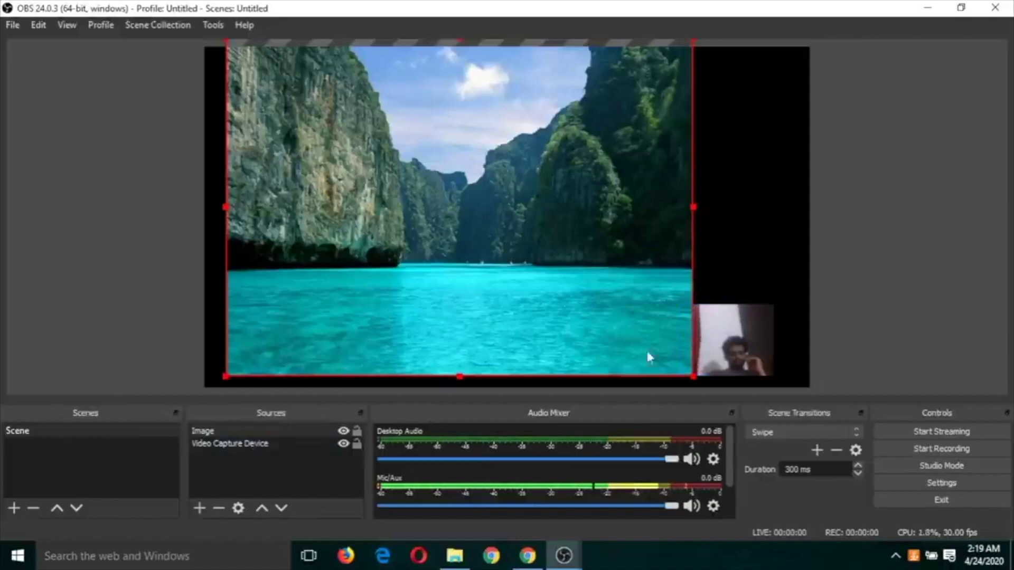
pyautogui.moveTo(733, 347); pyautogui.dragTo(755, 344)
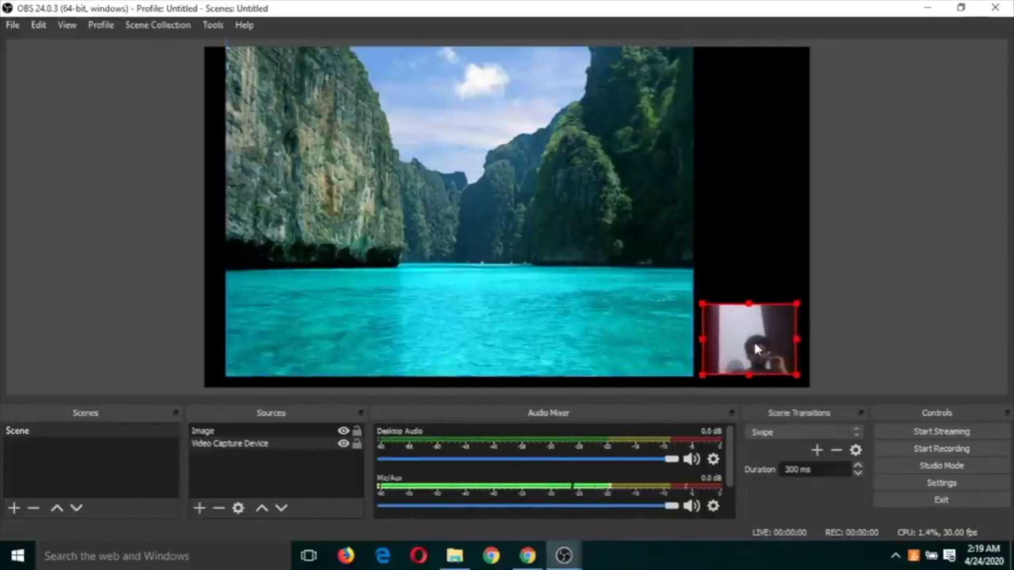
pyautogui.click(661, 243)
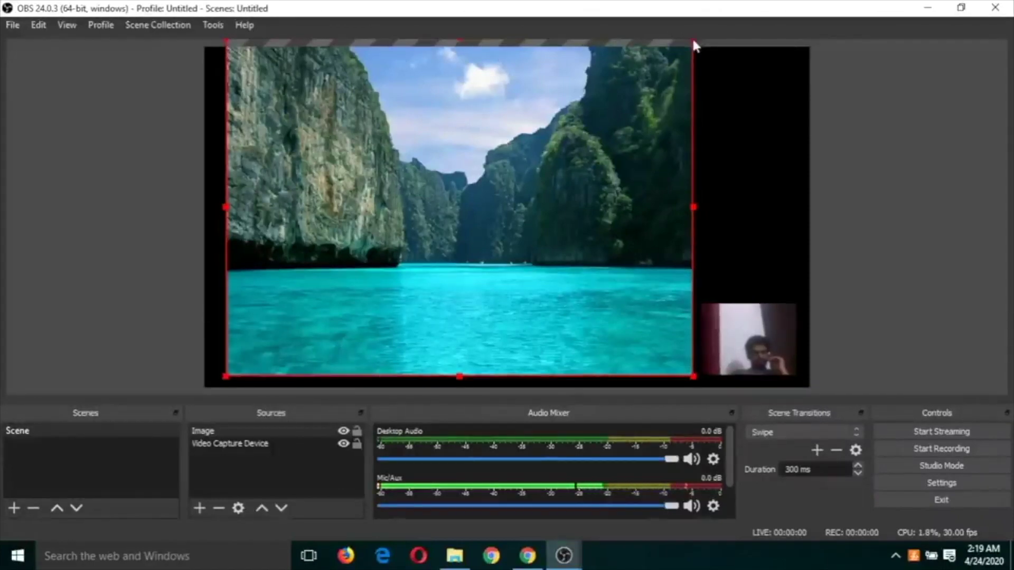
pyautogui.moveTo(693, 41); pyautogui.dragTo(669, 84)
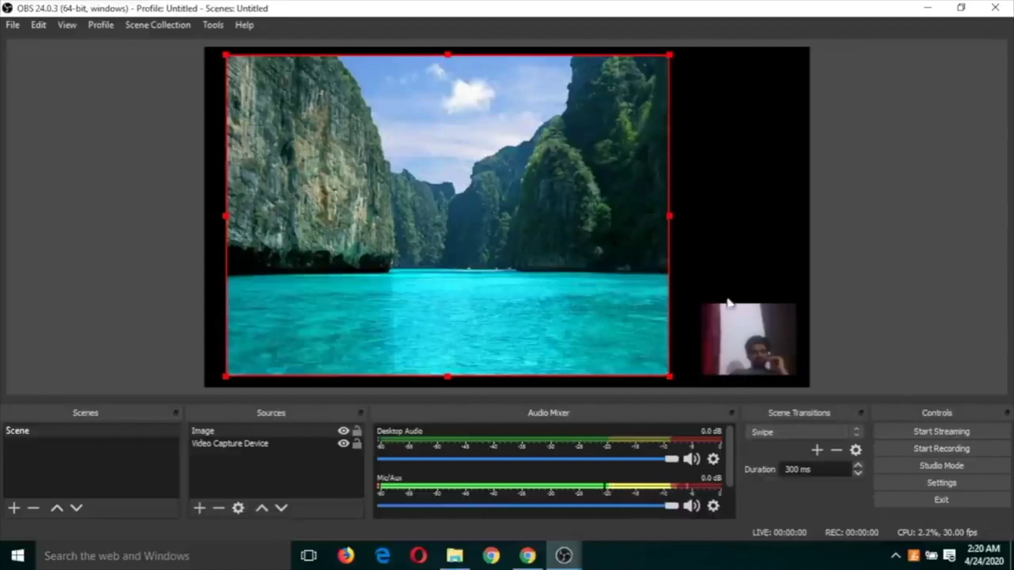
pyautogui.click(755, 346)
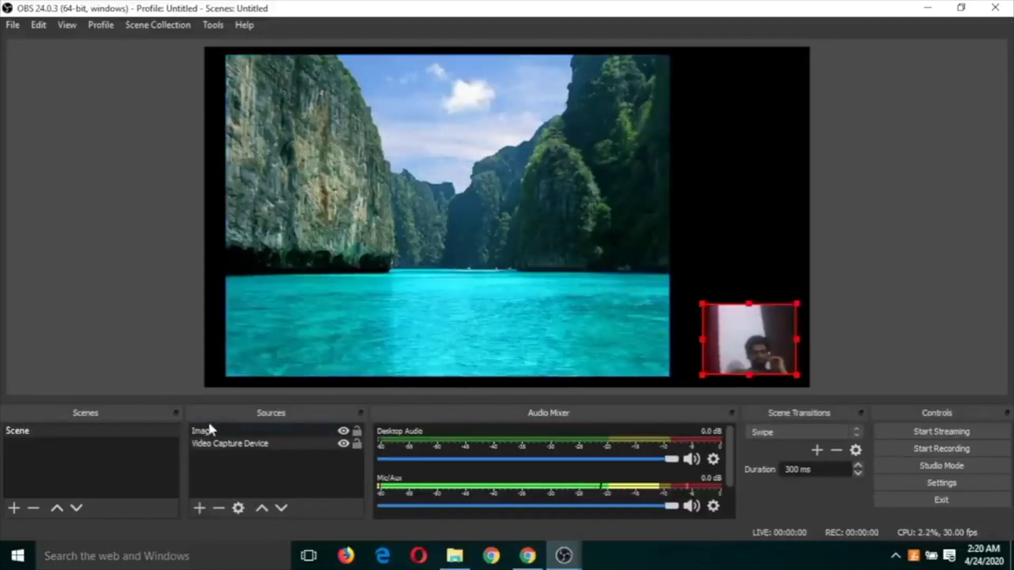
# Delete the Video Capture Device source, then widen the wallpaper image slightly to the right.
pyautogui.click(212, 441)
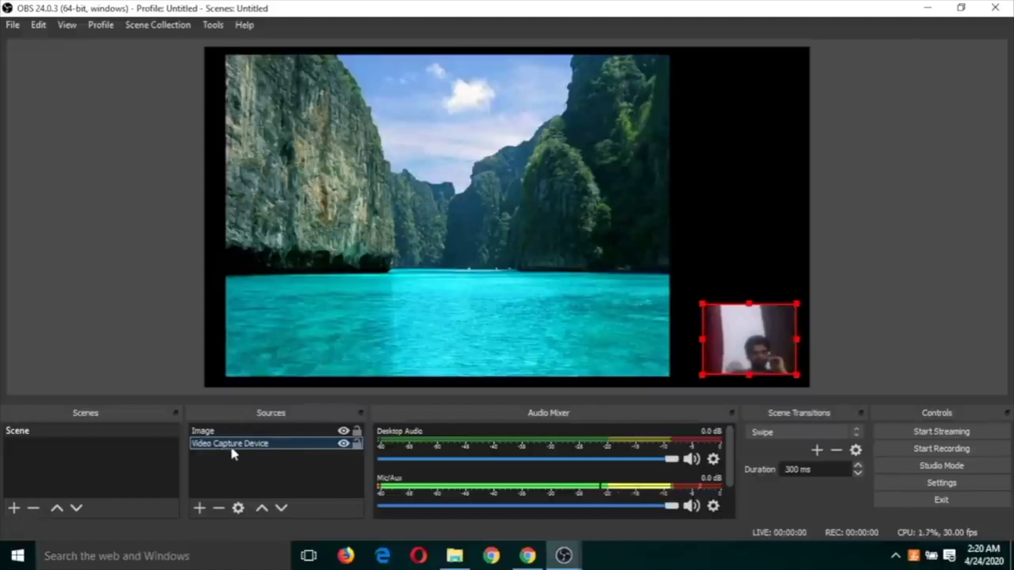
pyautogui.click(219, 506)
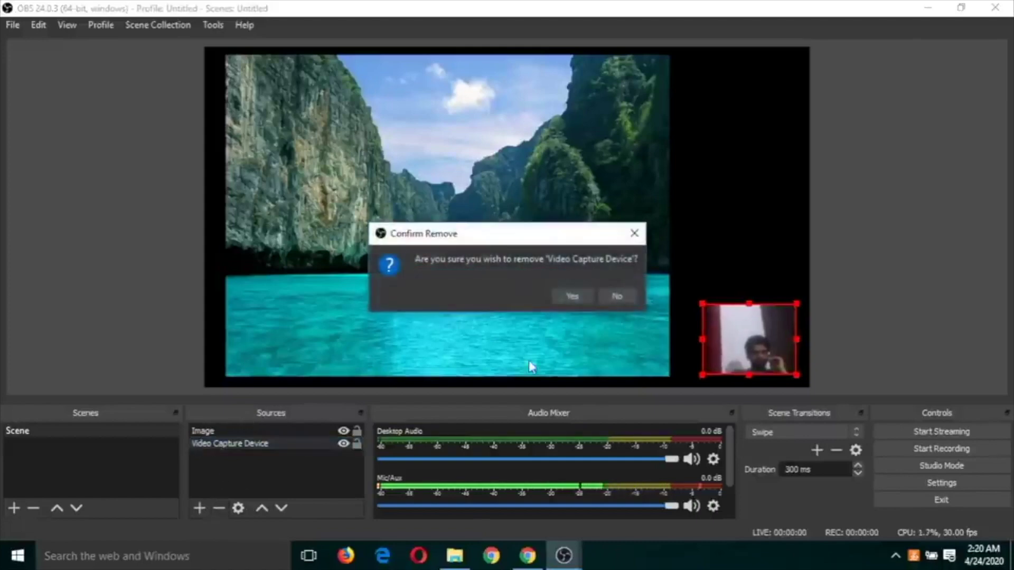
pyautogui.click(575, 296)
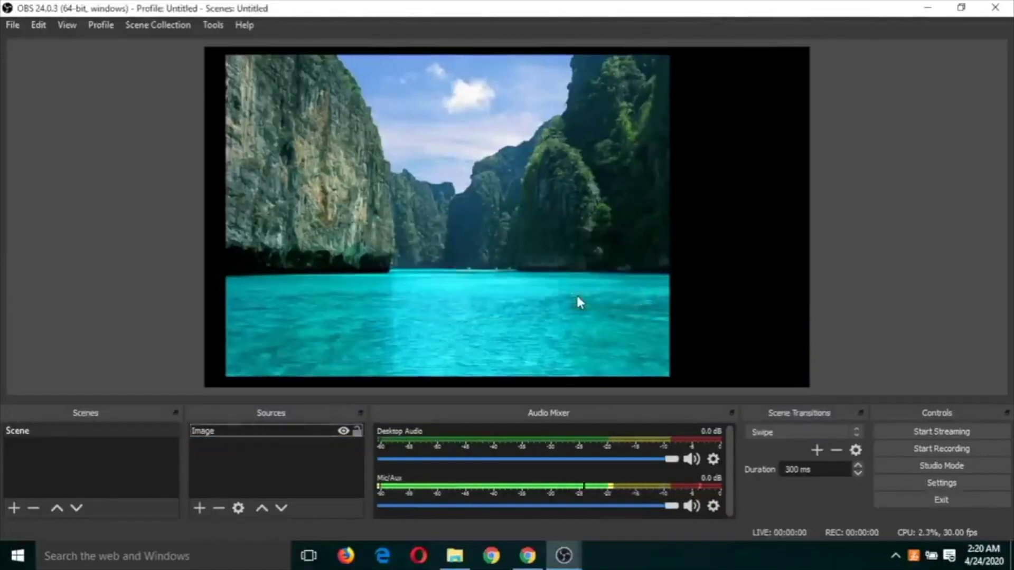
pyautogui.click(635, 229)
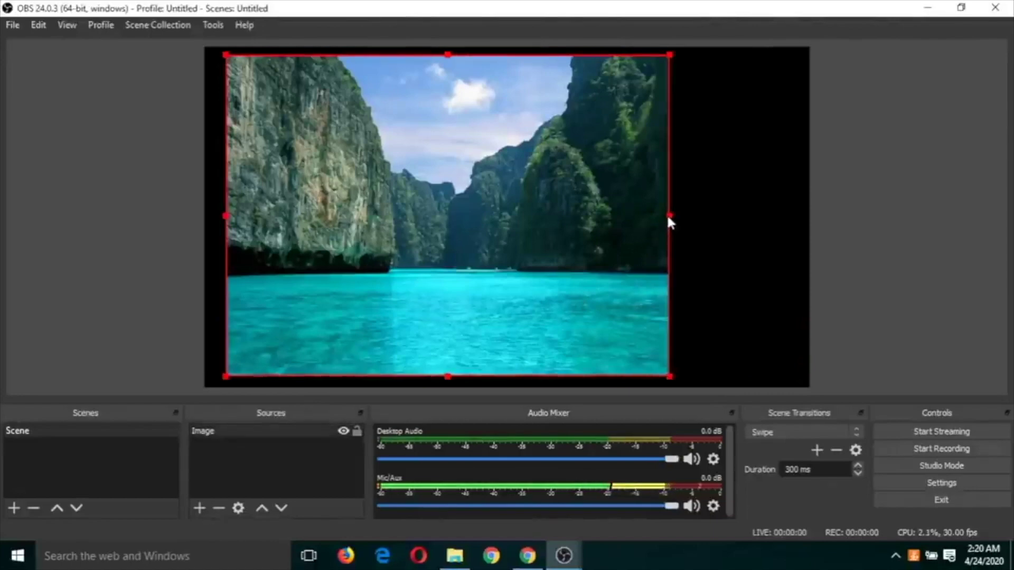
pyautogui.moveTo(672, 216)
pyautogui.mouseDown()
pyautogui.moveTo(689, 212)
pyautogui.moveTo(678, 213)
pyautogui.mouseUp()
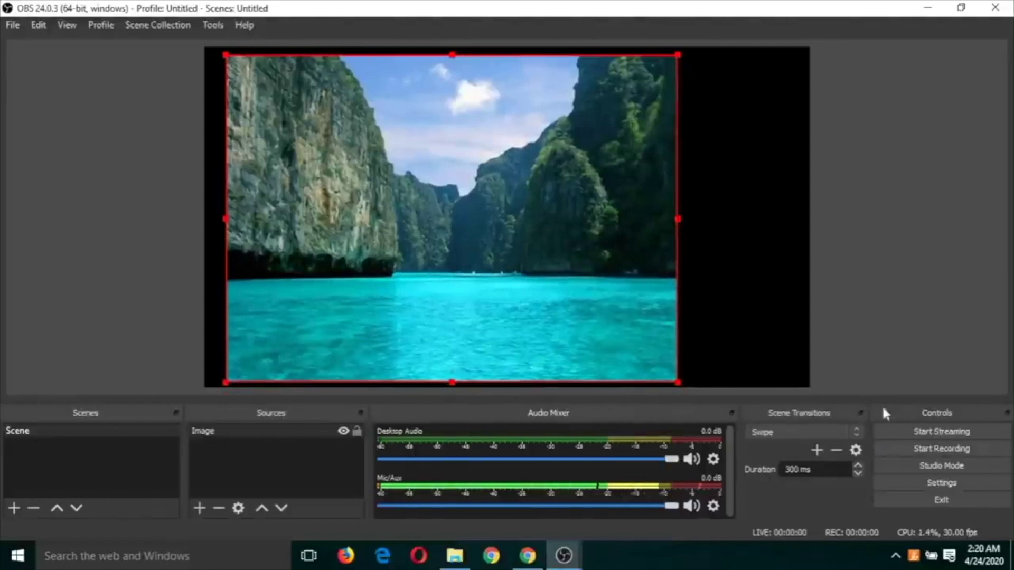